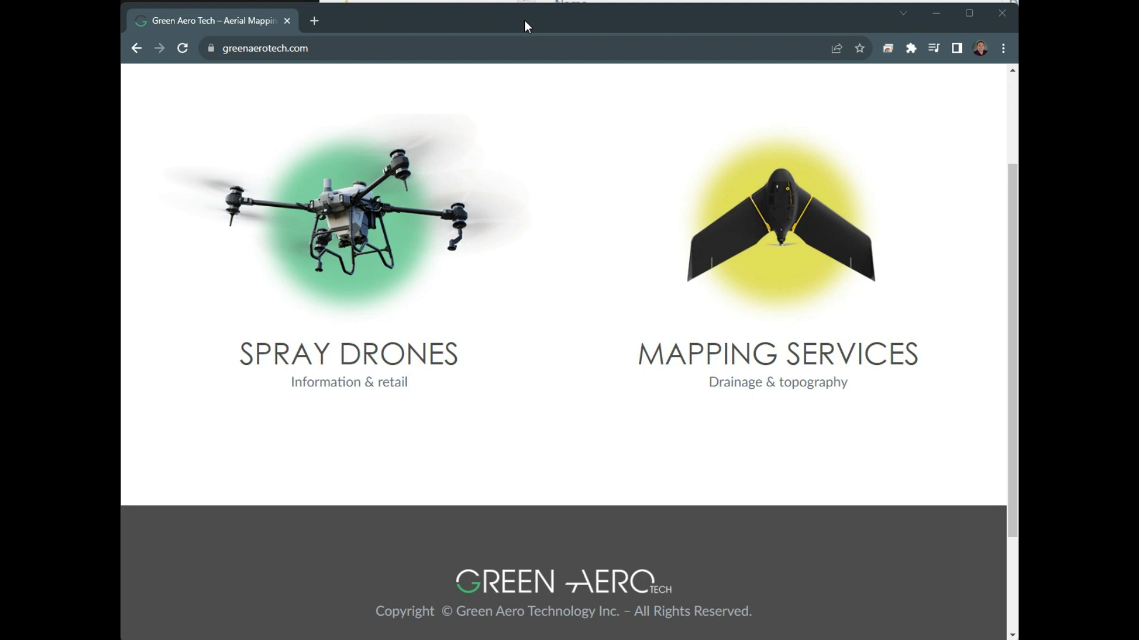
# - Load the DJI SmartFarm site at djiag.com
pyautogui.click(376, 53)
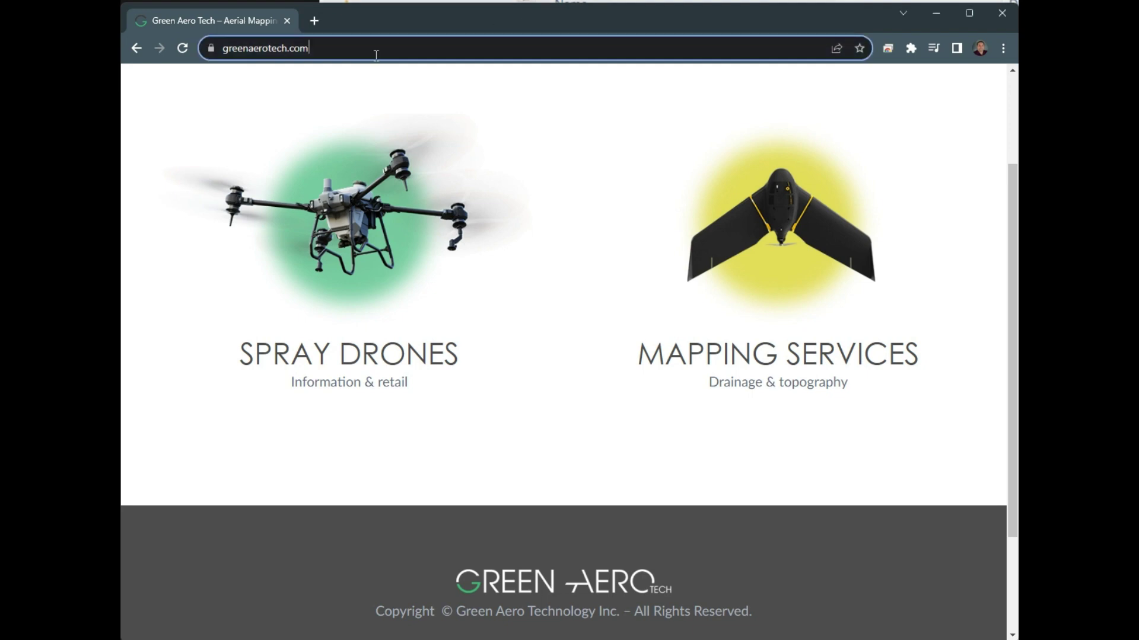
pyautogui.write('dji')
pyautogui.press('Return')
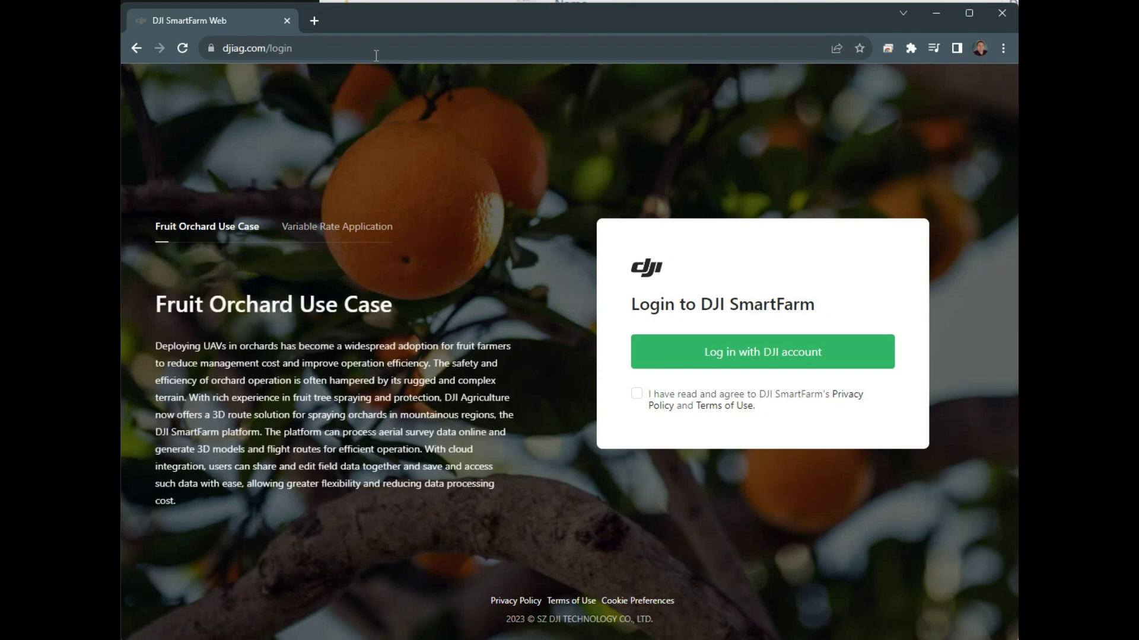
# - Accept the terms, sign in with the saved DJI account, and authorize SmartFarm Web
pyautogui.click(637, 394)
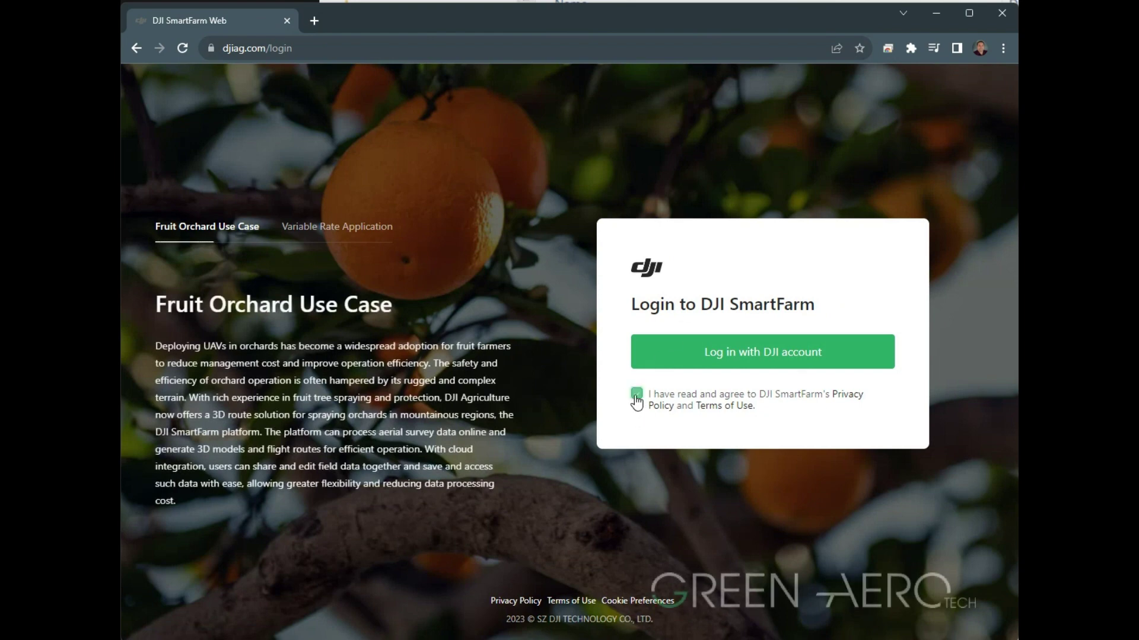
pyautogui.click(741, 356)
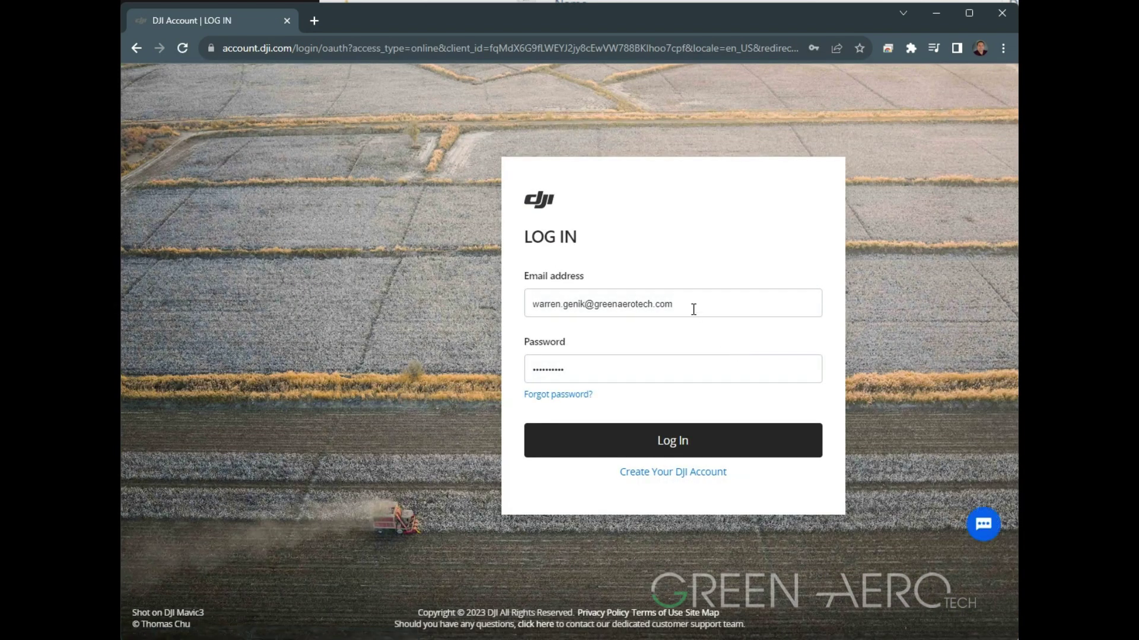
pyautogui.click(673, 442)
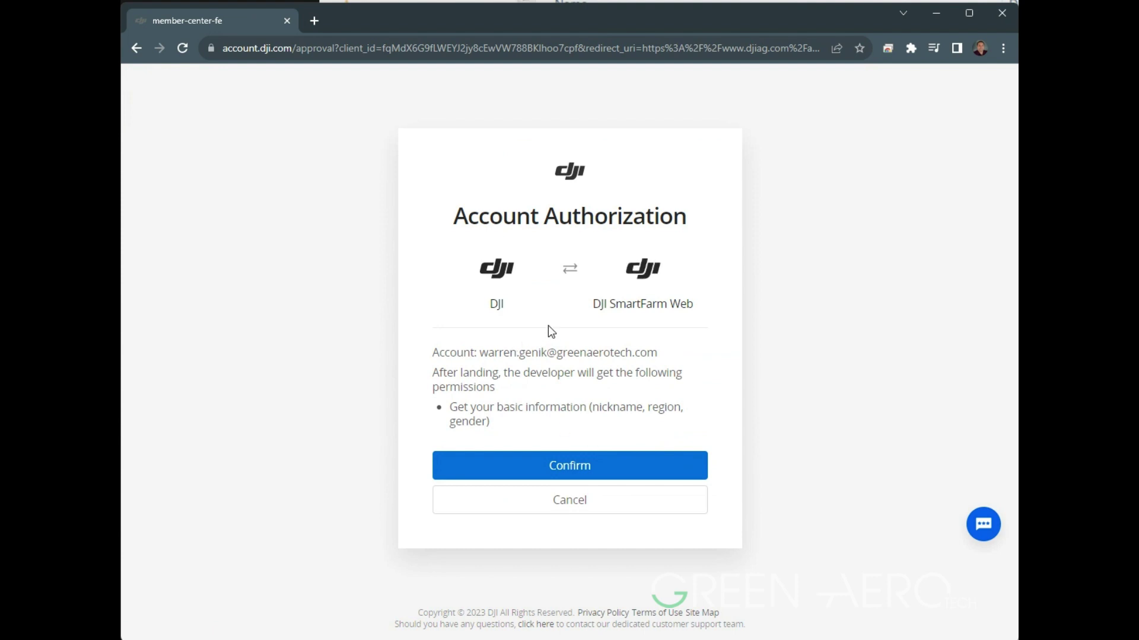
pyautogui.click(567, 471)
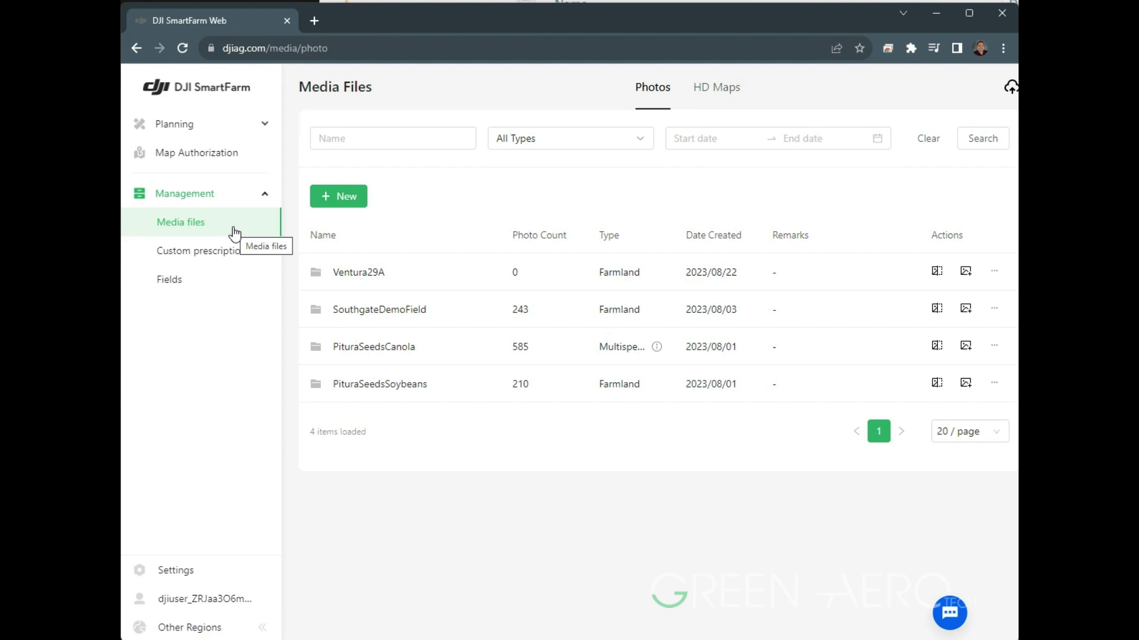
# - Create a new photo folder named 'Ventura' with type Farmland
pyautogui.click(341, 197)
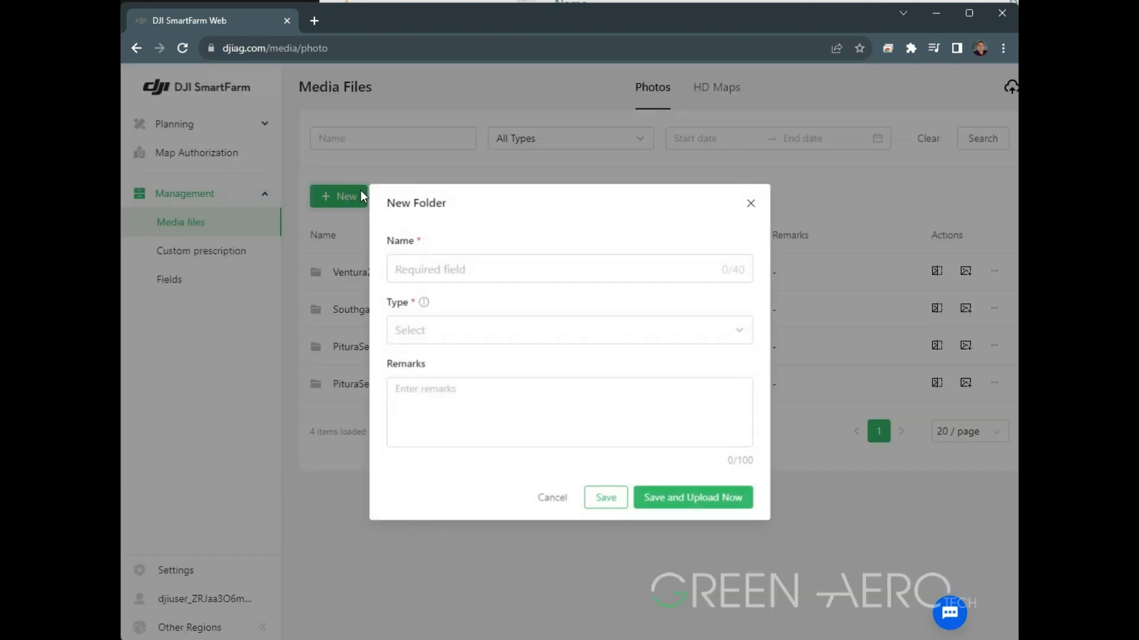
pyautogui.click(469, 277)
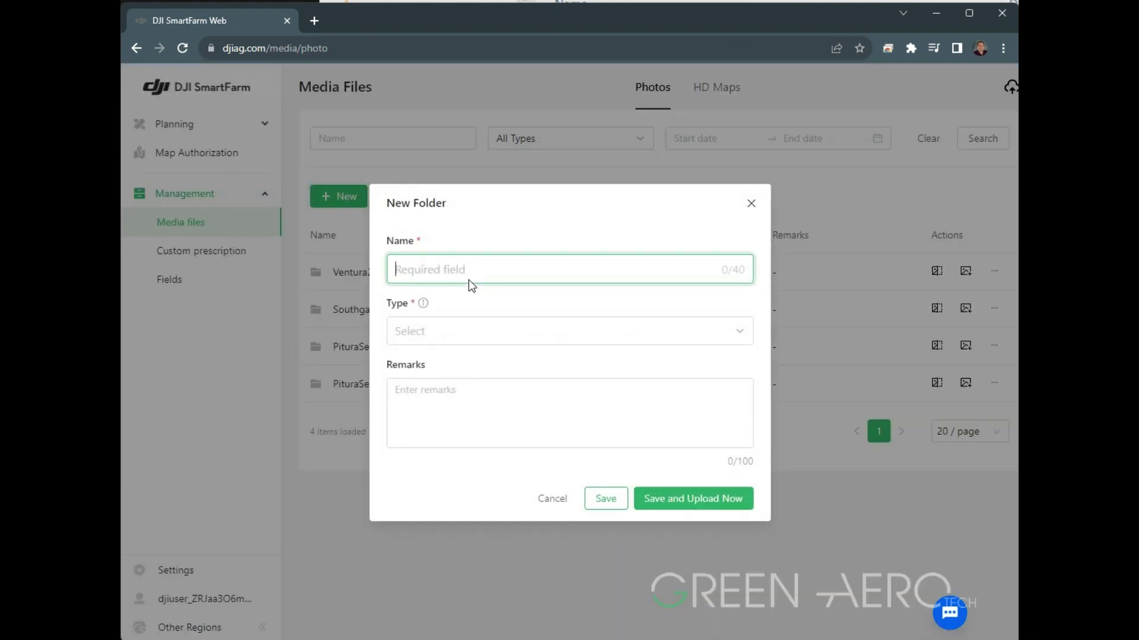
pyautogui.write('Ventura')
pyautogui.click(466, 332)
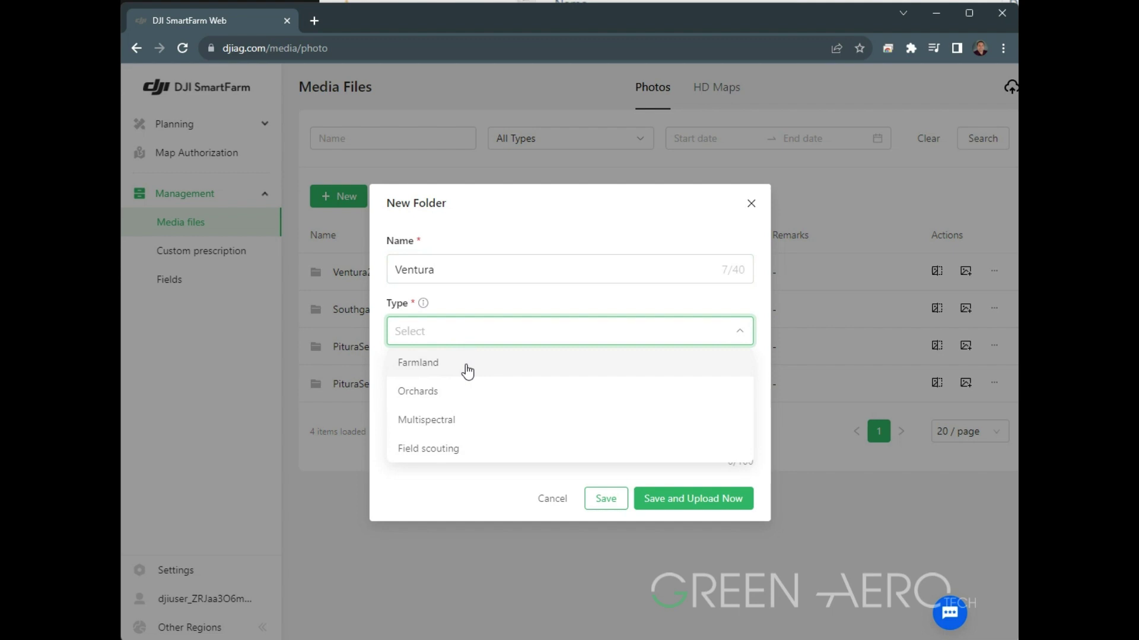
pyautogui.click(424, 371)
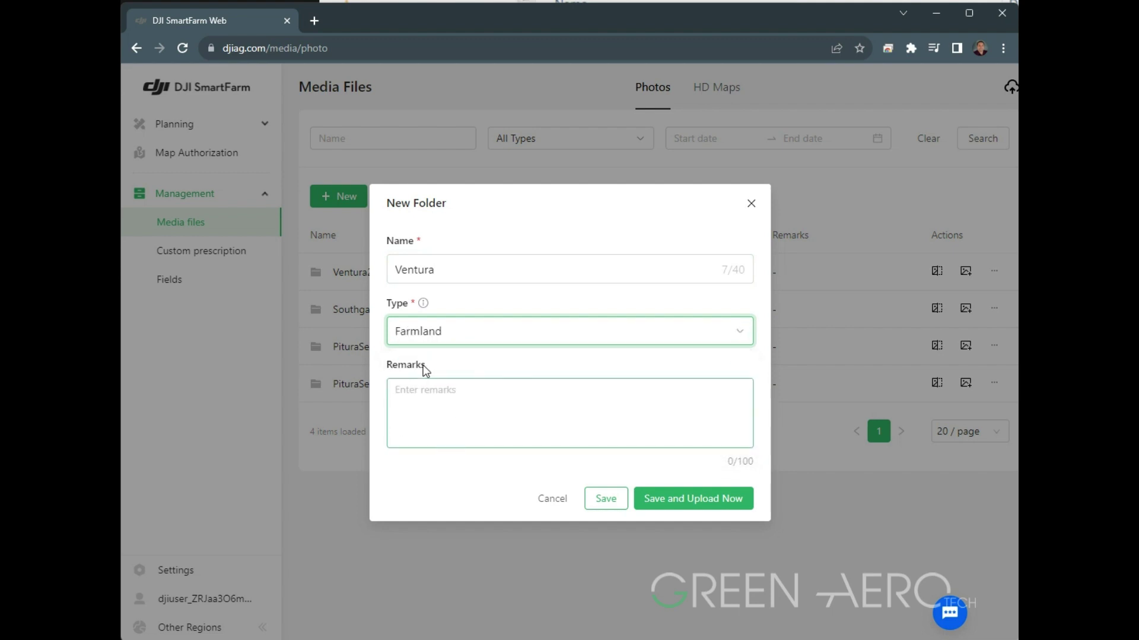
pyautogui.click(681, 500)
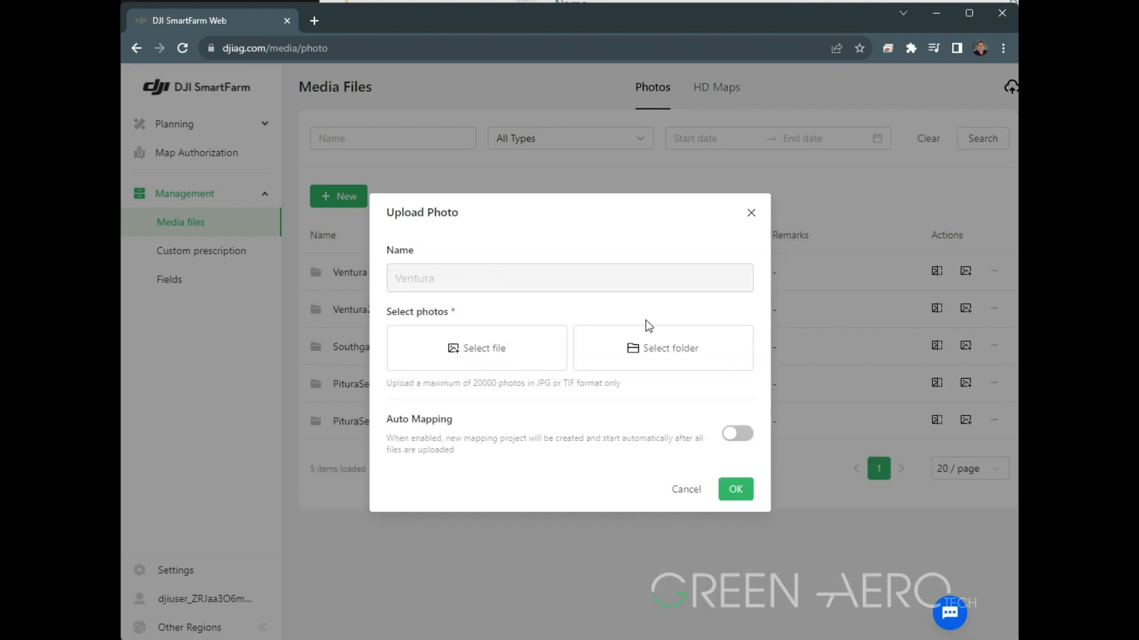
pyautogui.click(634, 352)
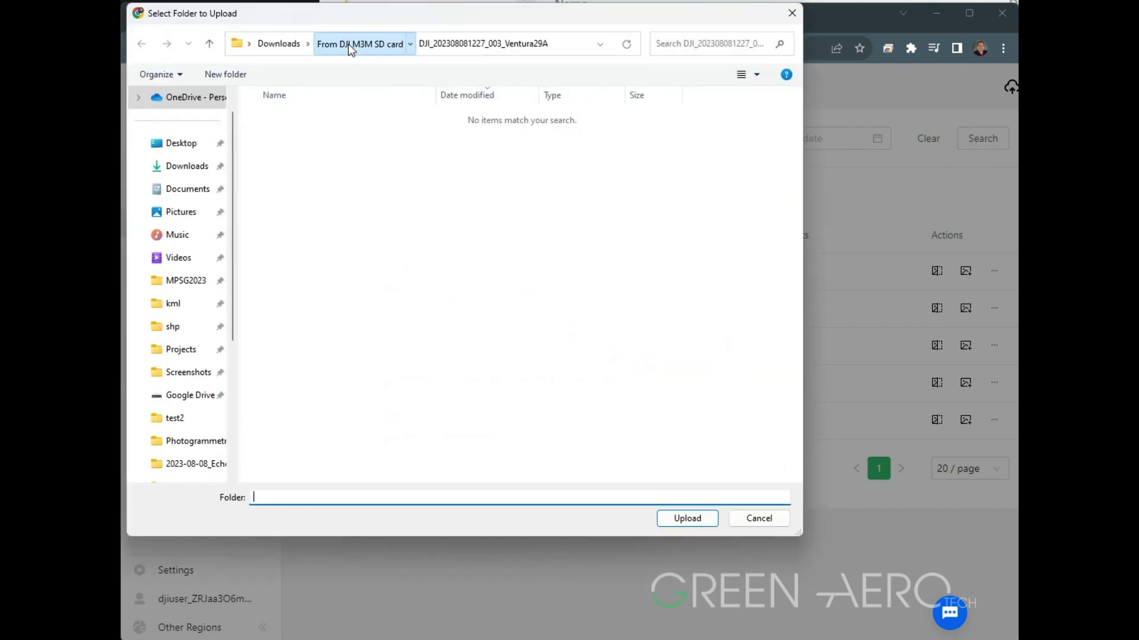
pyautogui.click(348, 44)
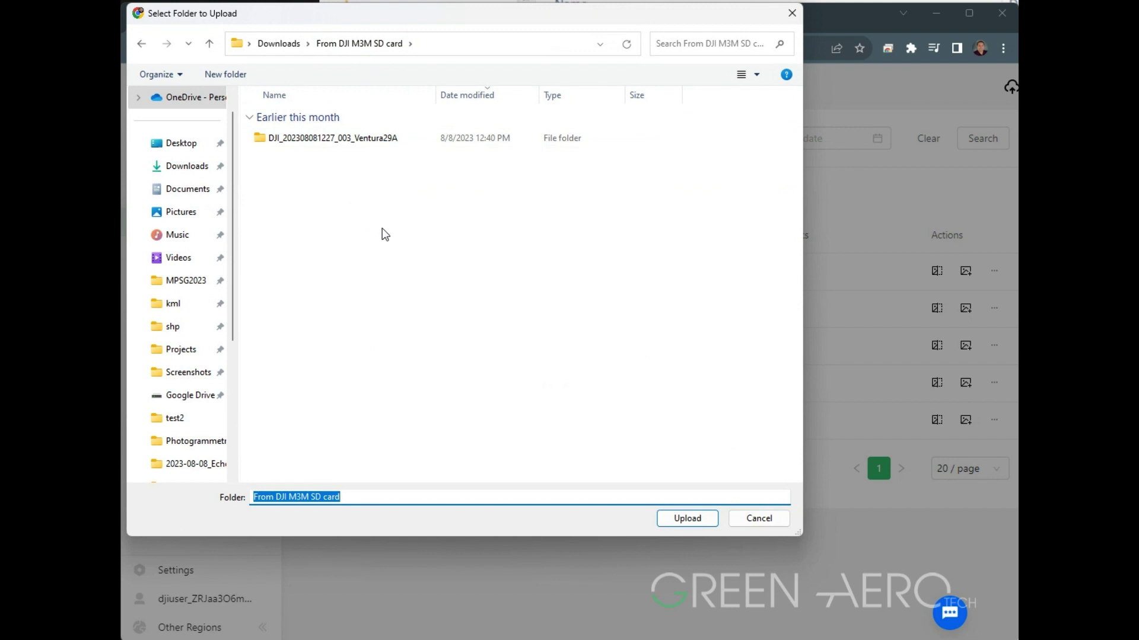
pyautogui.click(354, 145)
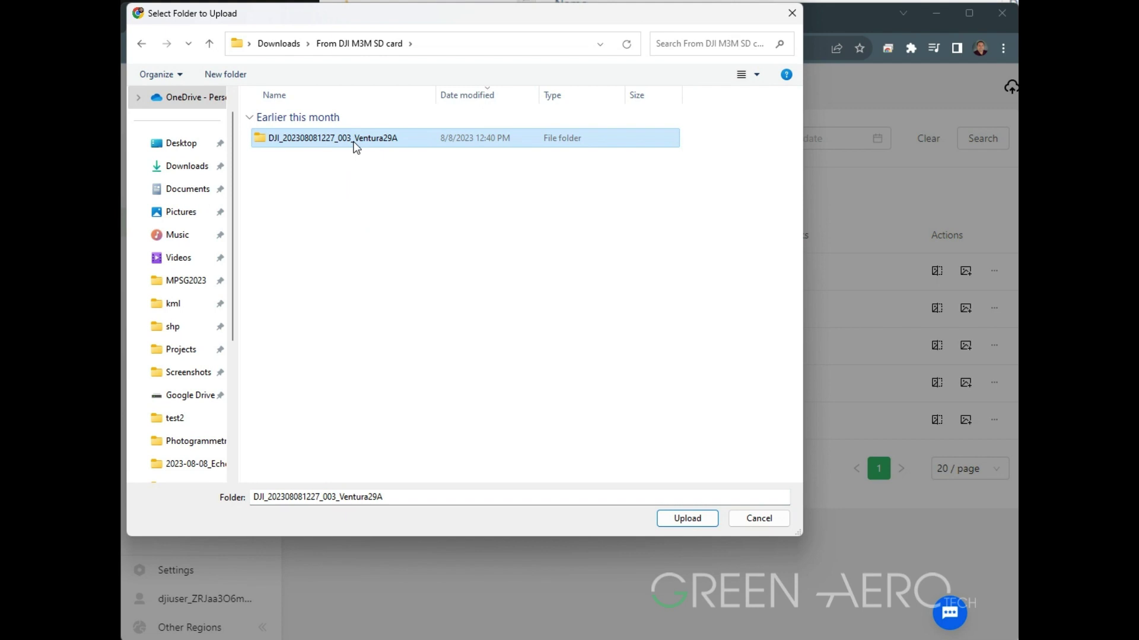
pyautogui.doubleClick(354, 143)
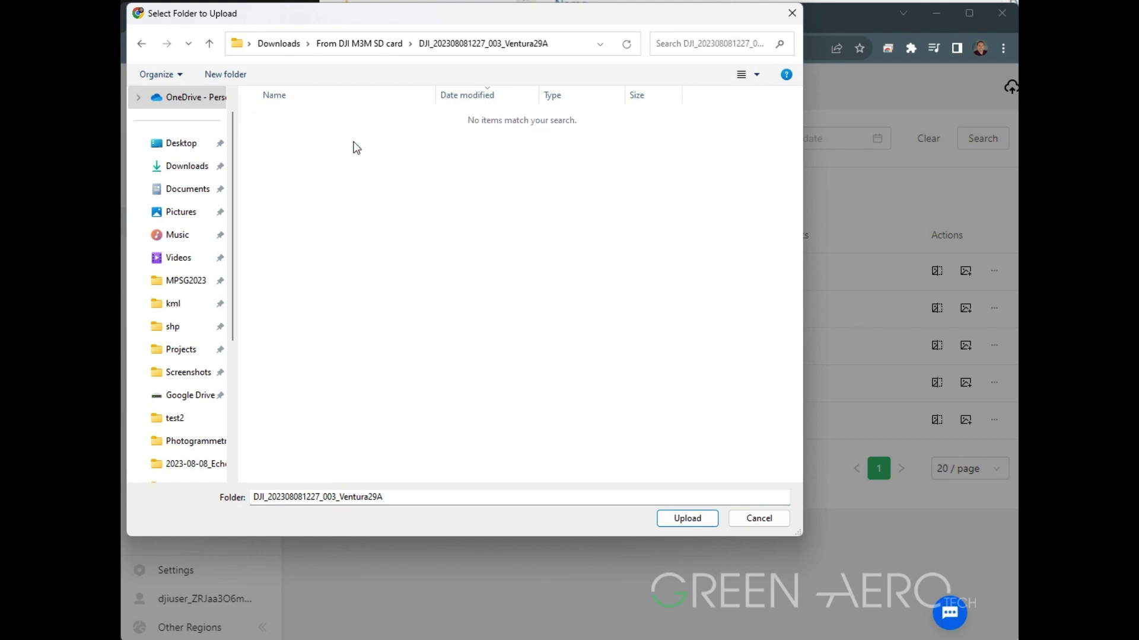
pyautogui.click(687, 518)
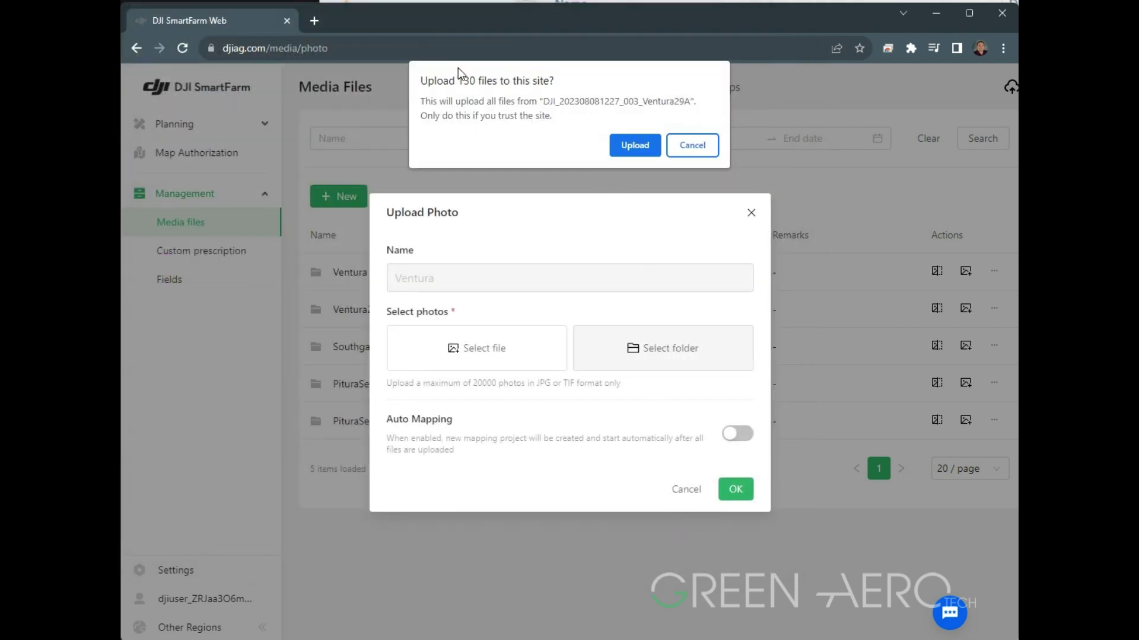
pyautogui.click(635, 144)
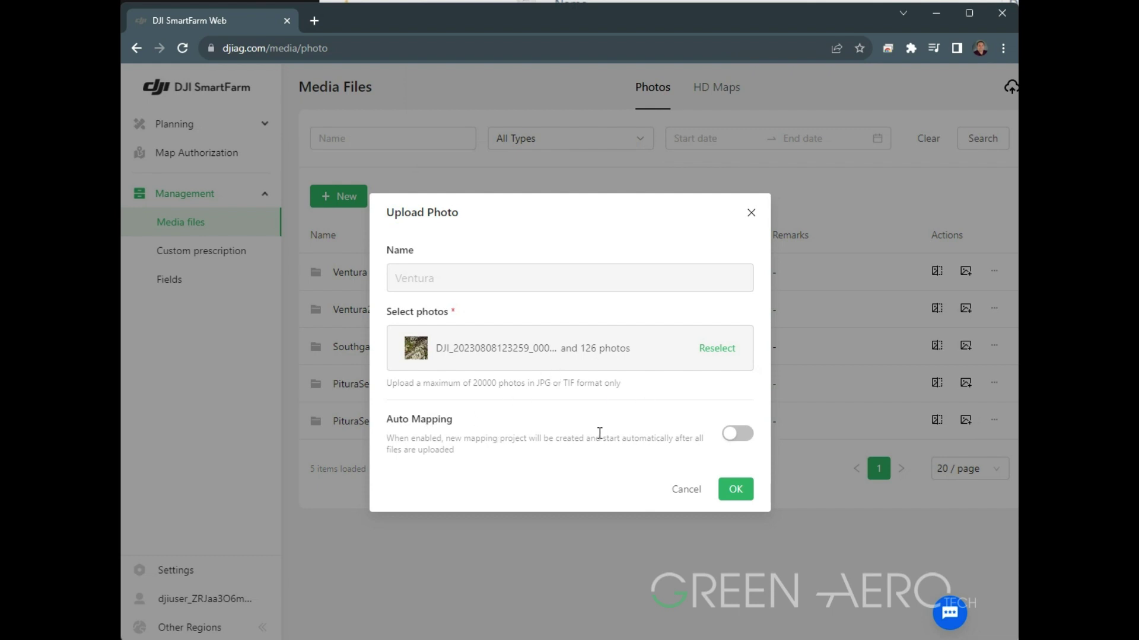
# - Enable Auto Mapping for project Ventura at High (100% quality) resolution and start uploading
pyautogui.click(741, 434)
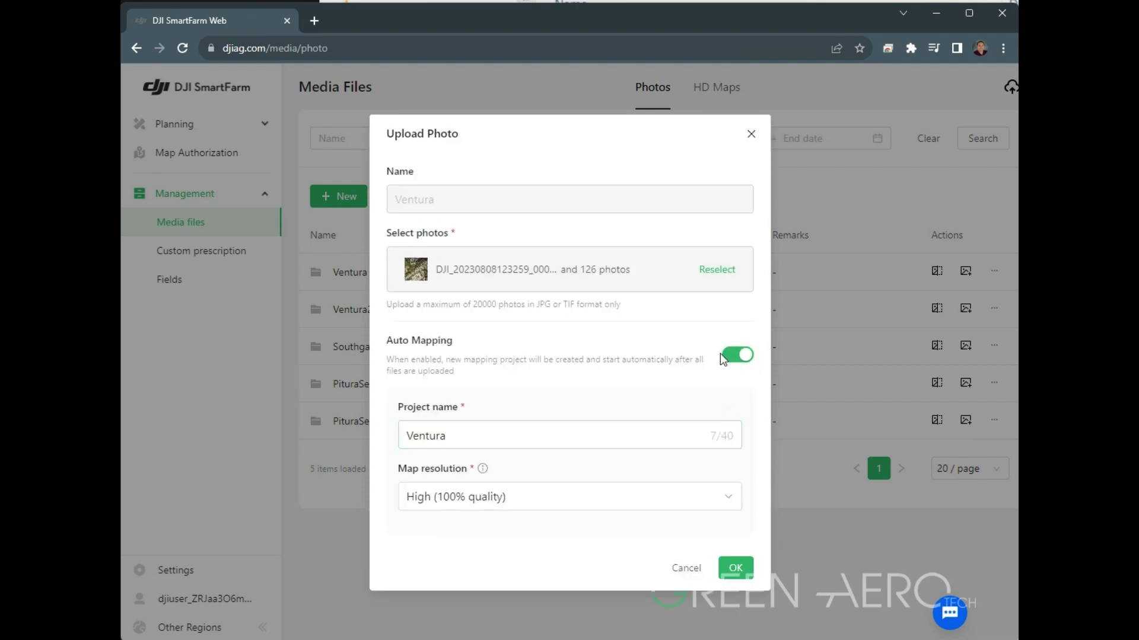
pyautogui.click(461, 442)
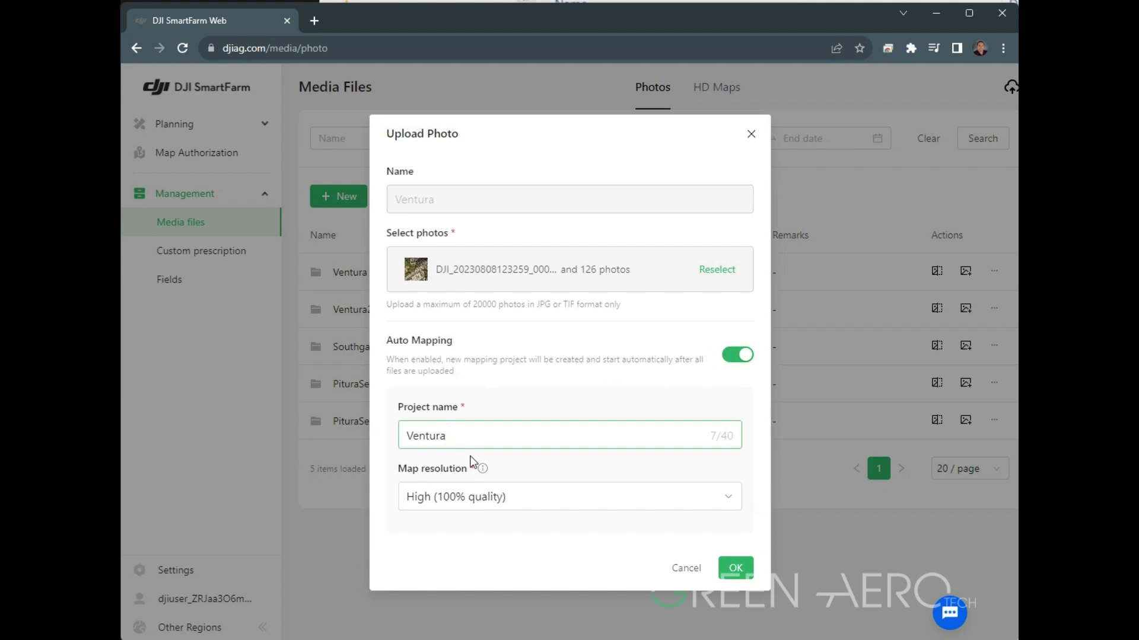
pyautogui.click(490, 489)
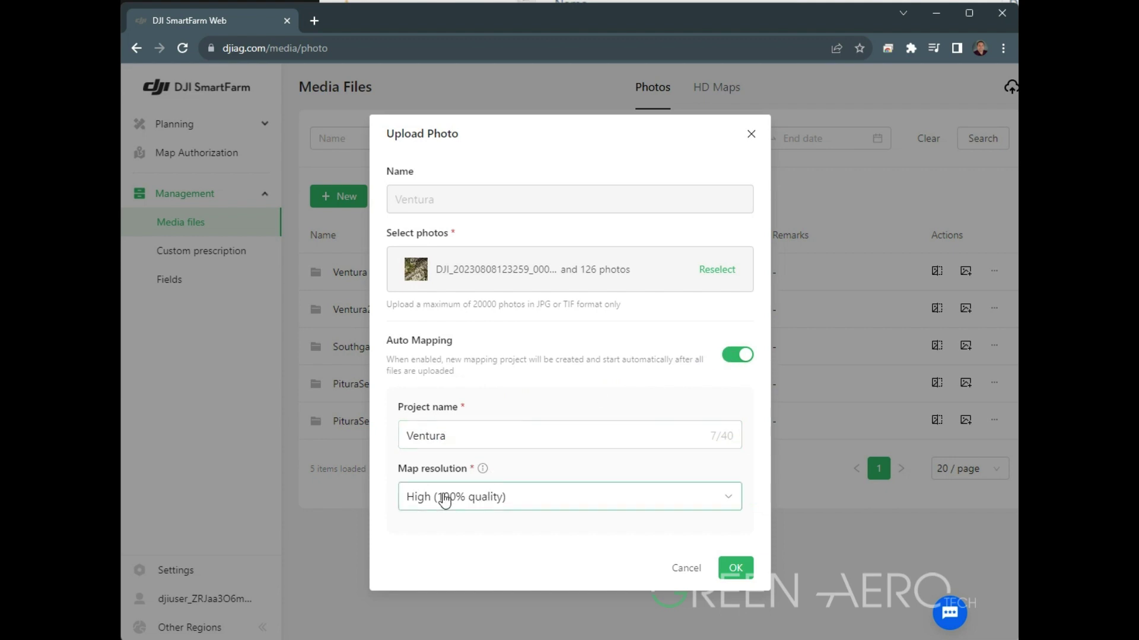
pyautogui.click(516, 505)
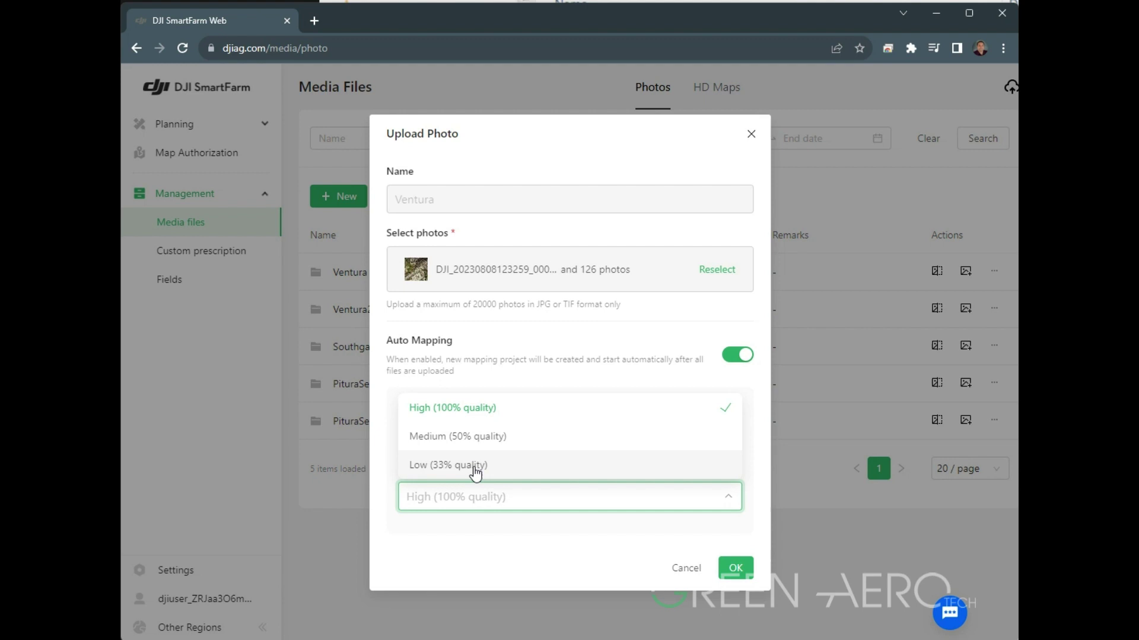
pyautogui.click(465, 409)
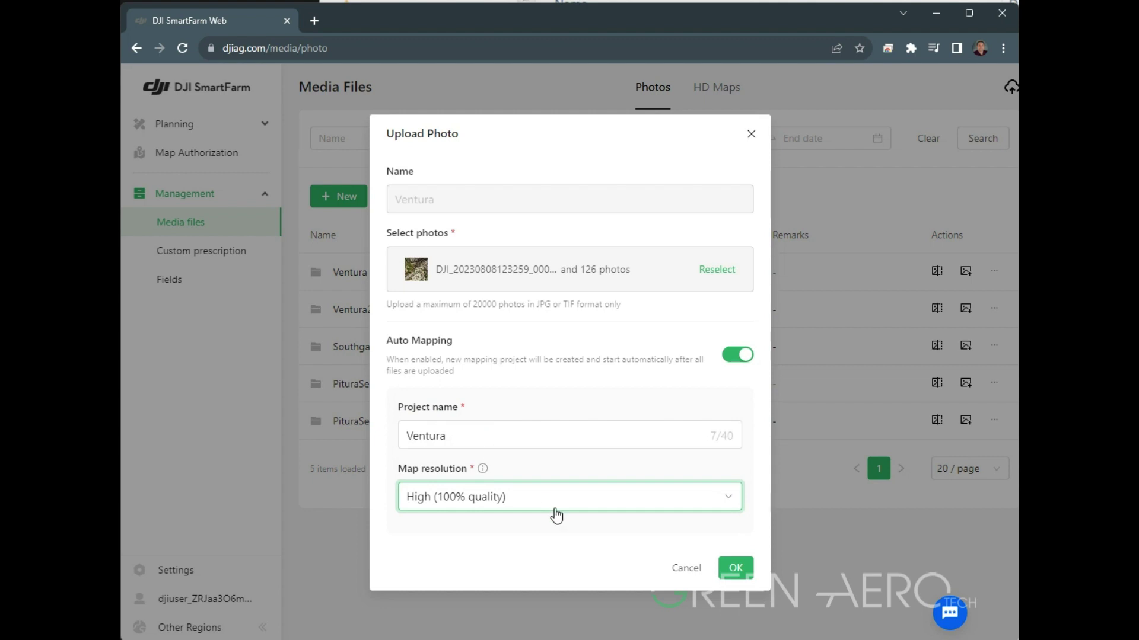
pyautogui.click(737, 568)
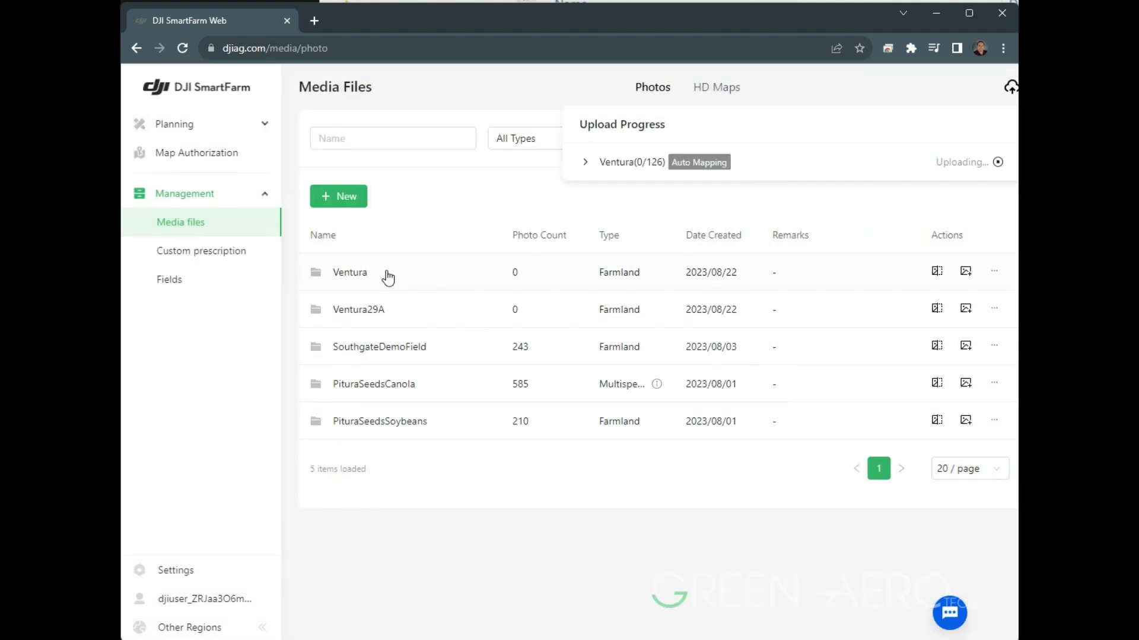
# - Expand Ventura(0/126) upload progress and cancel leaving for HD Maps so uploading continues
pyautogui.click(586, 164)
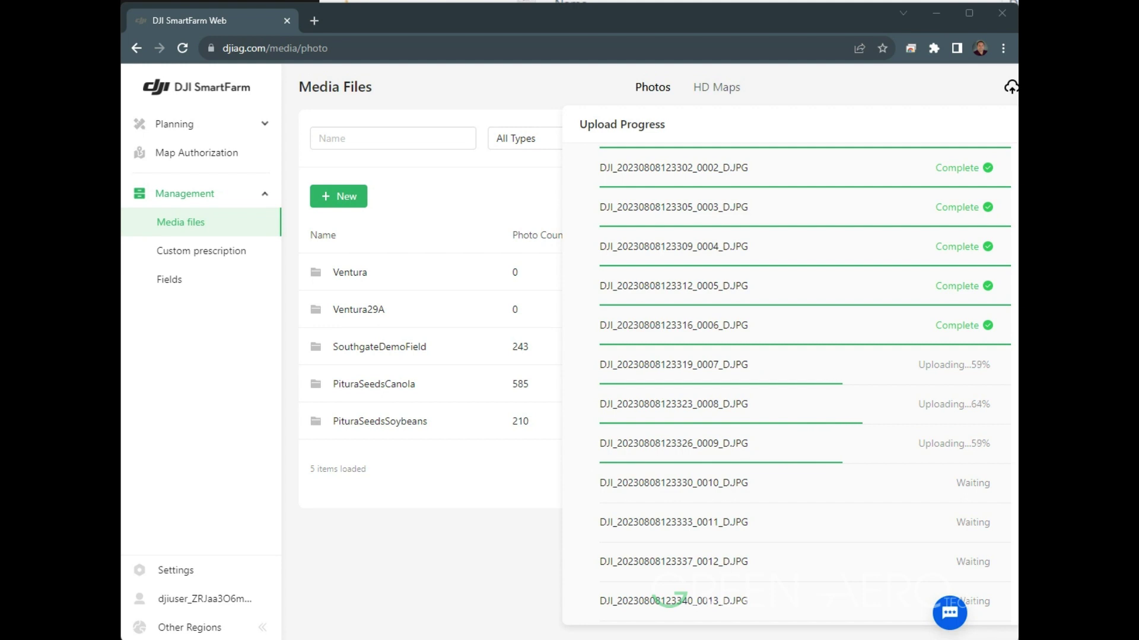
pyautogui.click(709, 89)
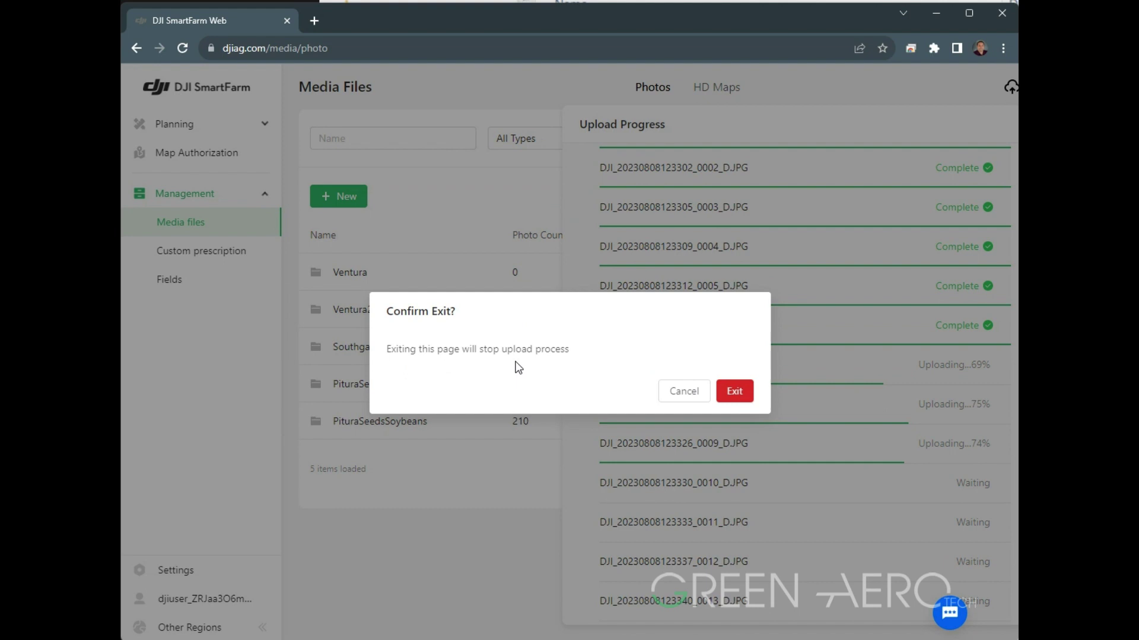
pyautogui.click(679, 391)
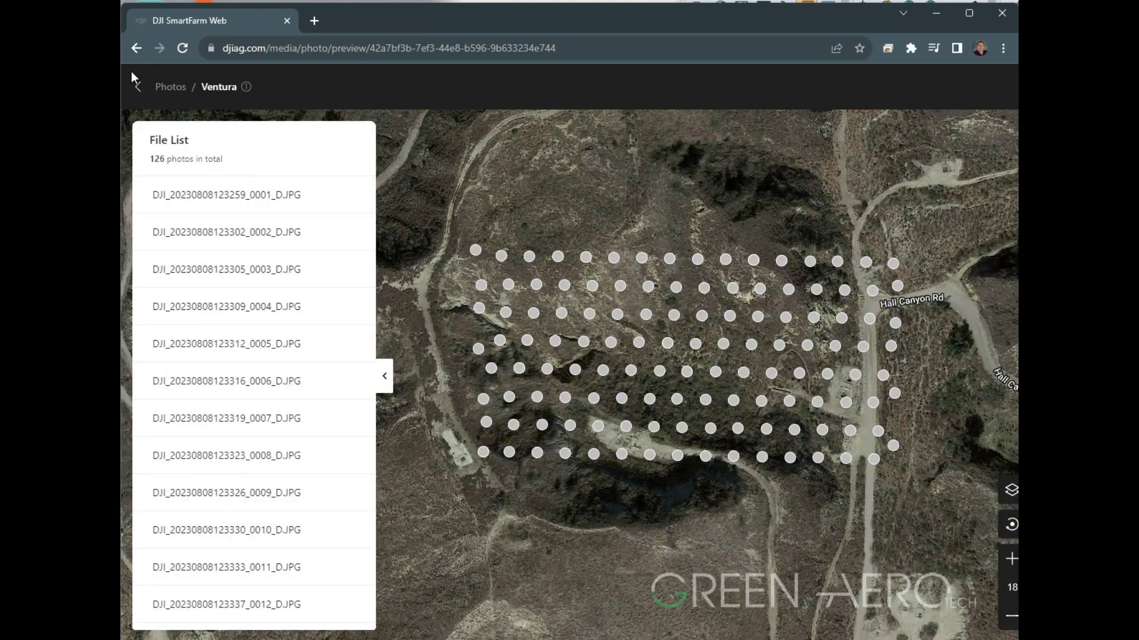
# - Leave the Ventura photo preview and check the map status in the HD Maps list
pyautogui.click(138, 89)
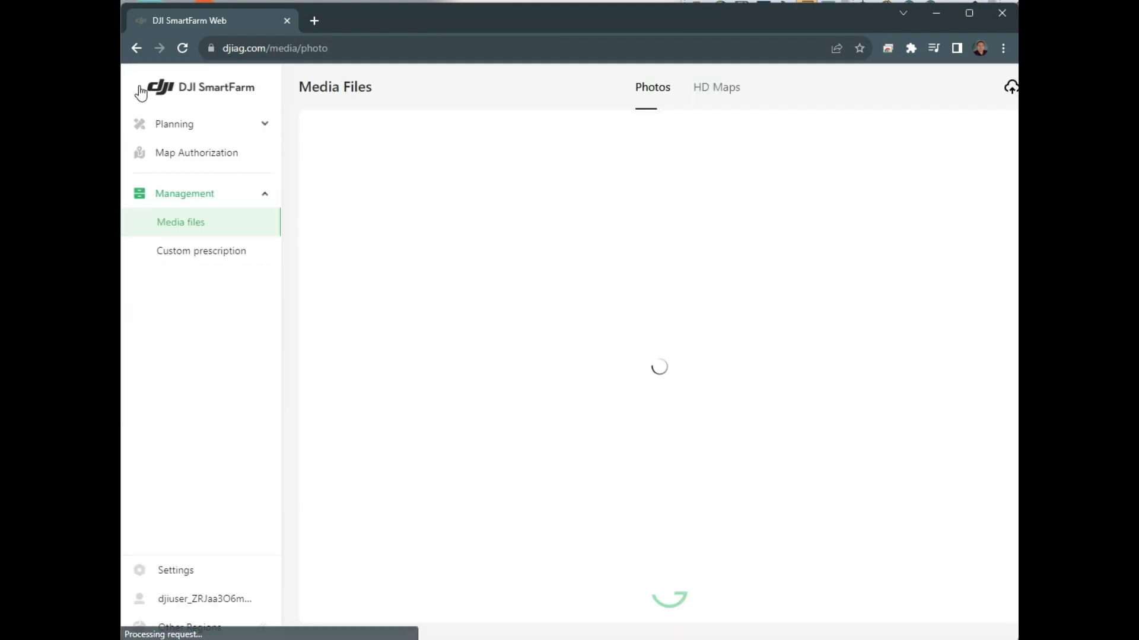
pyautogui.click(727, 90)
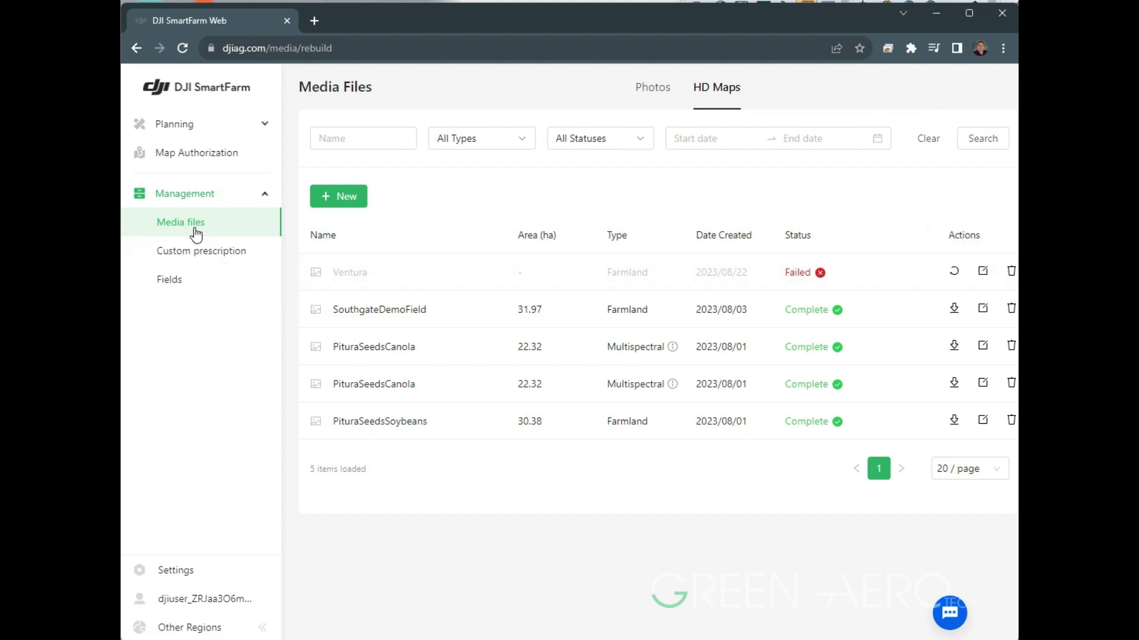
# - Start mapping the Ventura photos at Medium (50% quality) resolution
pyautogui.click(649, 90)
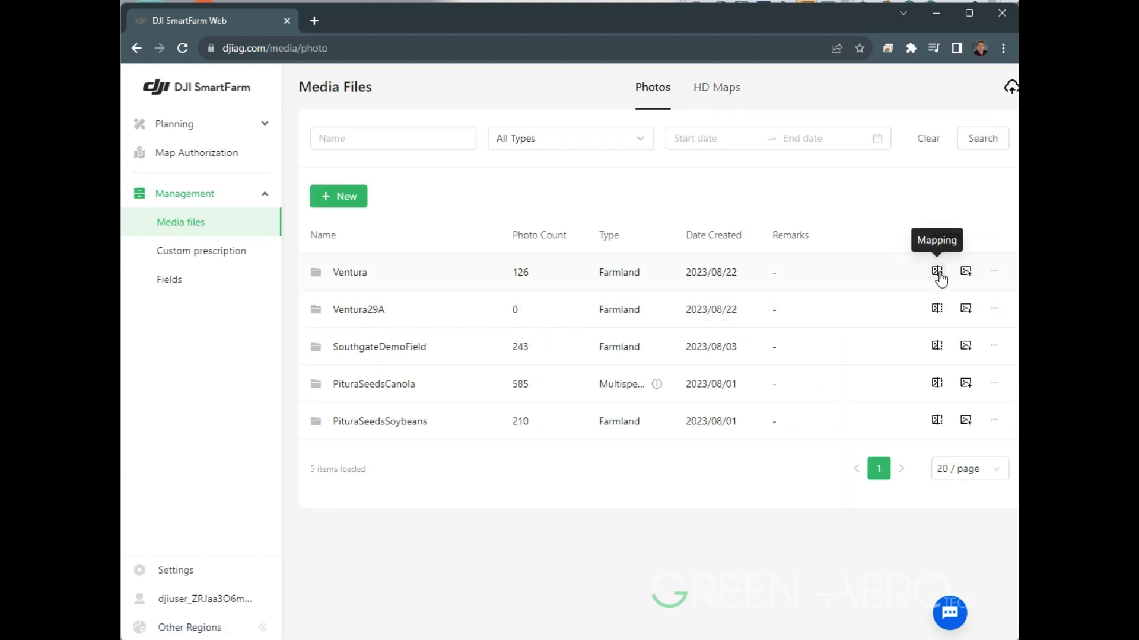
pyautogui.click(937, 272)
pyautogui.click(474, 427)
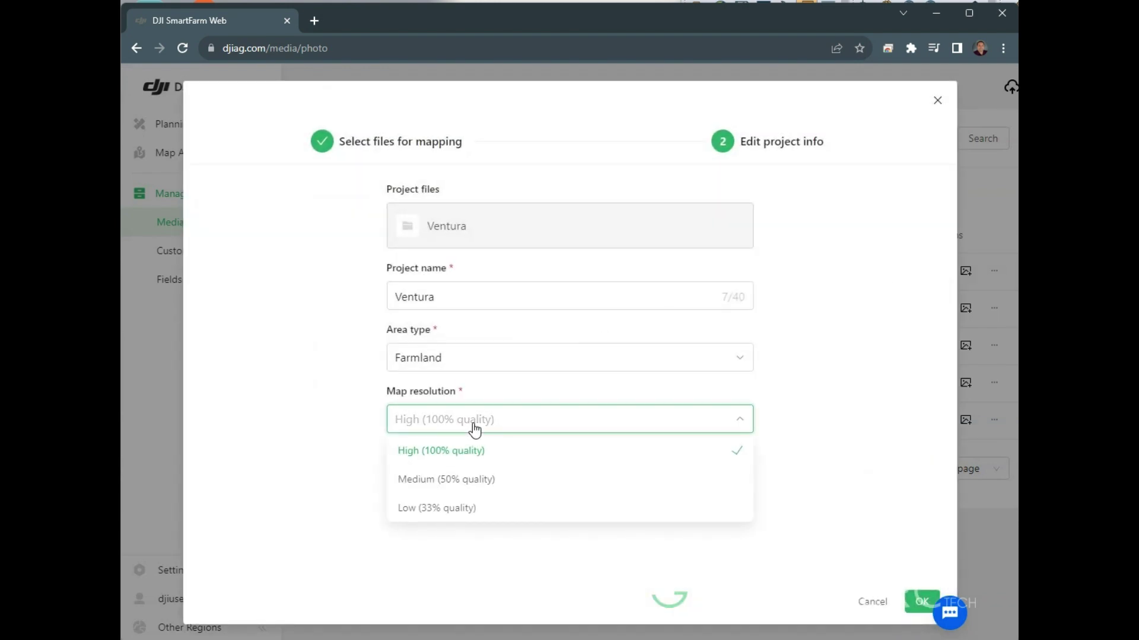
pyautogui.click(456, 491)
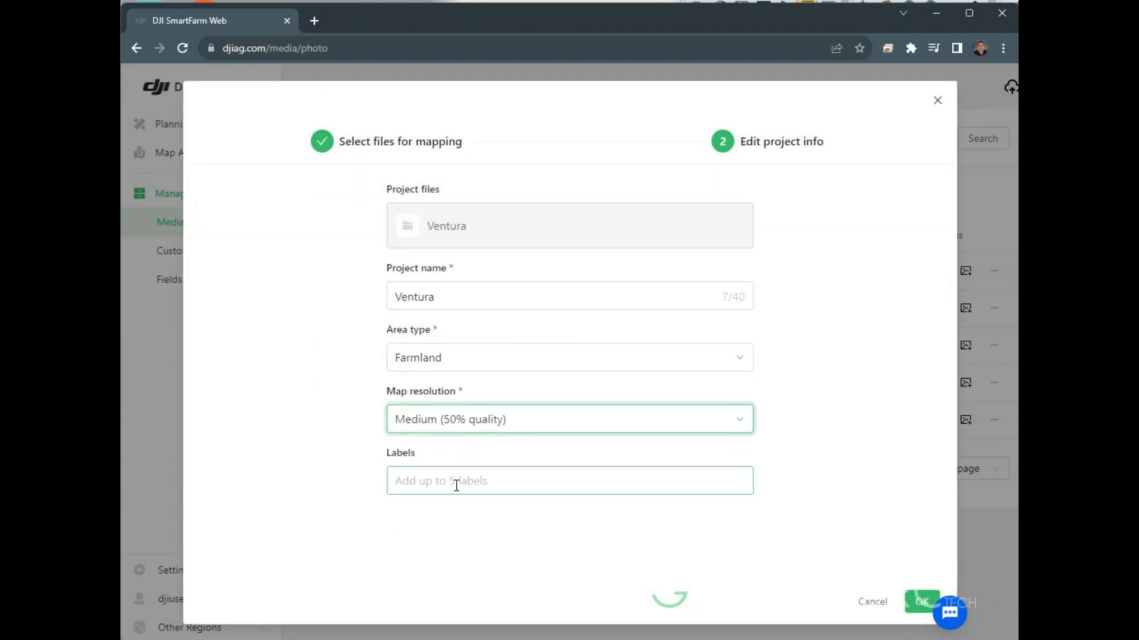
pyautogui.click(923, 599)
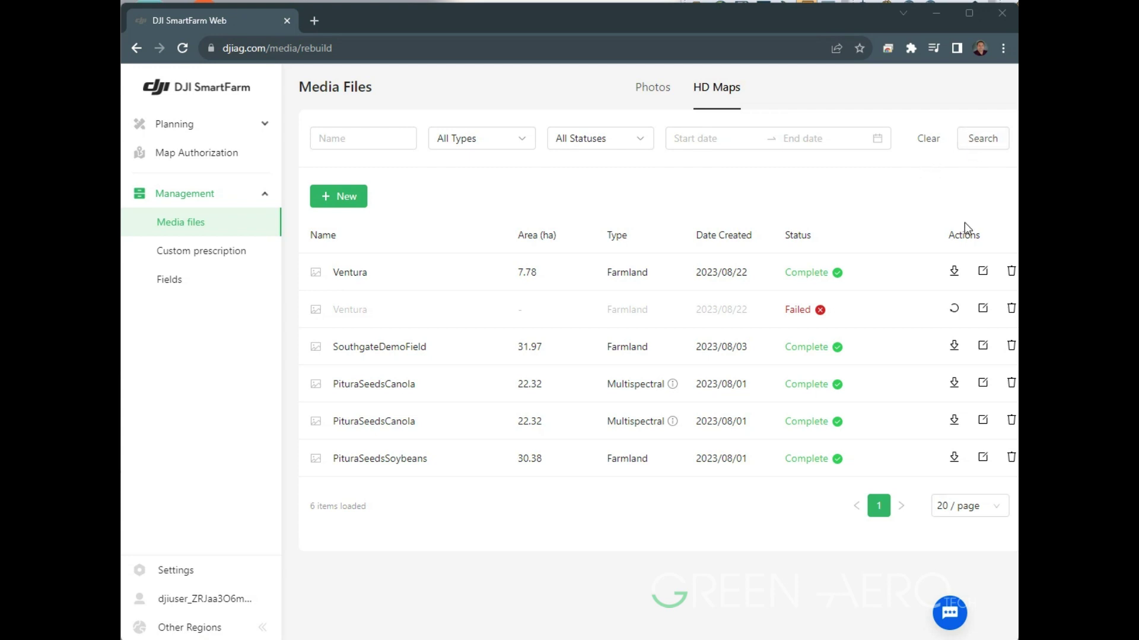
# - Close the Edit HD Map dialog unchanged and open the completed Ventura map
pyautogui.click(983, 273)
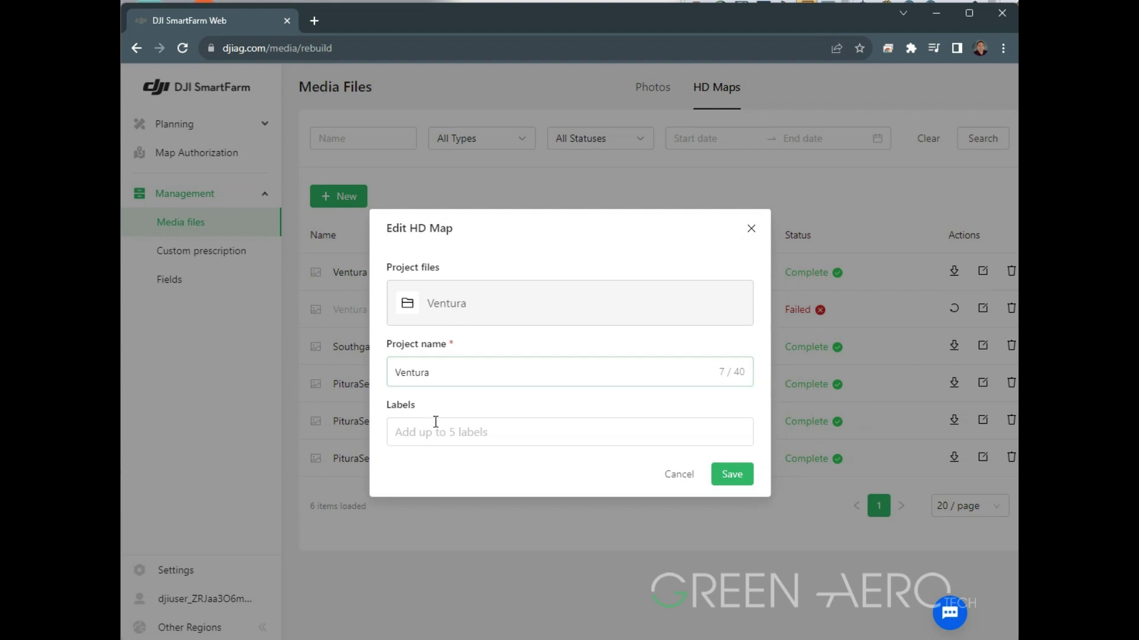
pyautogui.click(678, 478)
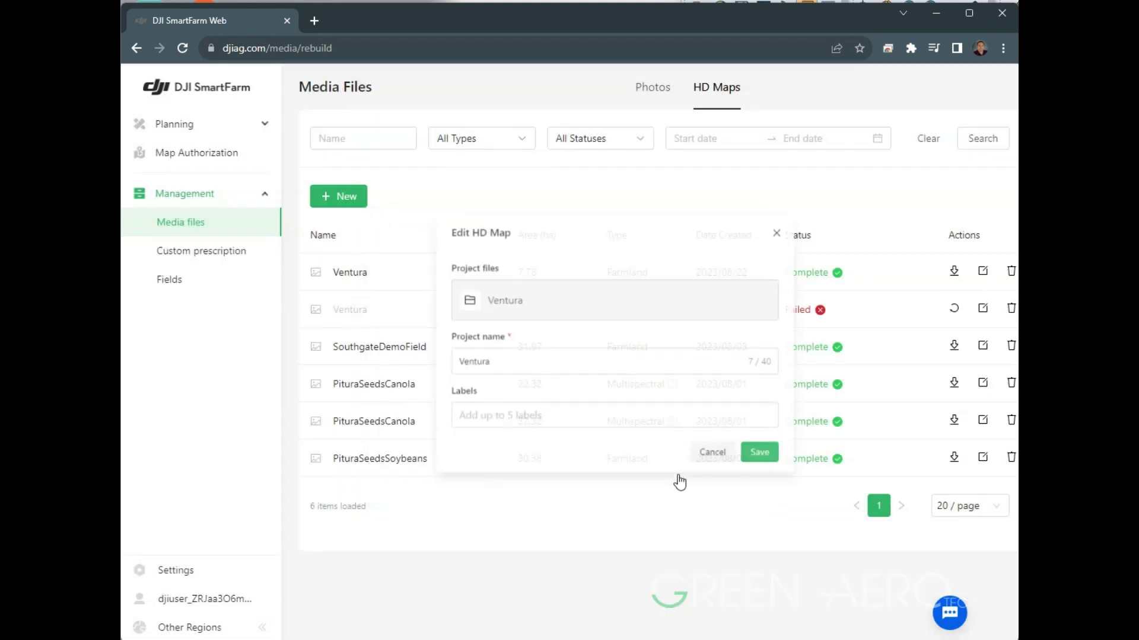
pyautogui.click(380, 276)
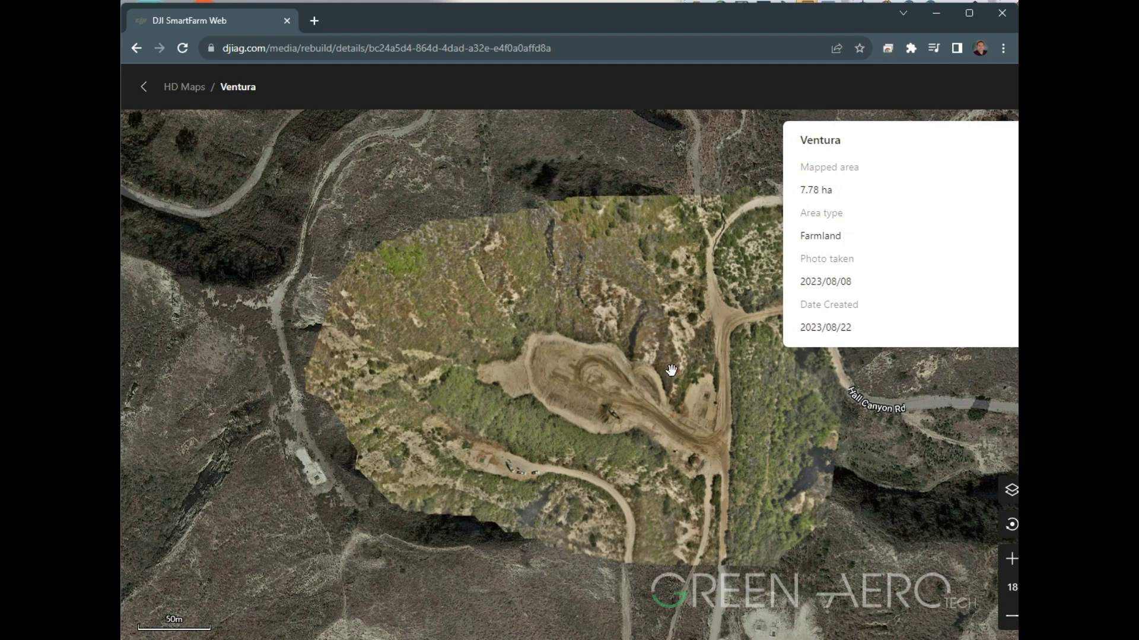
# - Zoom and pan around the Ventura orthomosaic to inspect the stitched imagery
pyautogui.scroll(3, 549, 423)
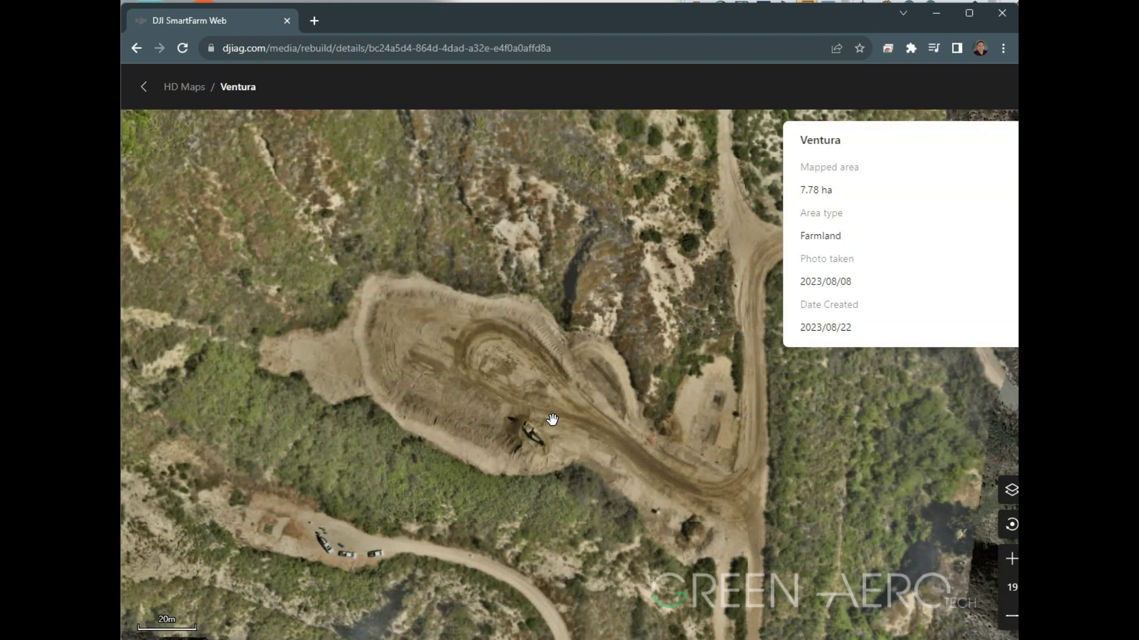
pyautogui.scroll(1, 549, 421)
pyautogui.moveTo(547, 420); pyautogui.dragTo(542, 329)
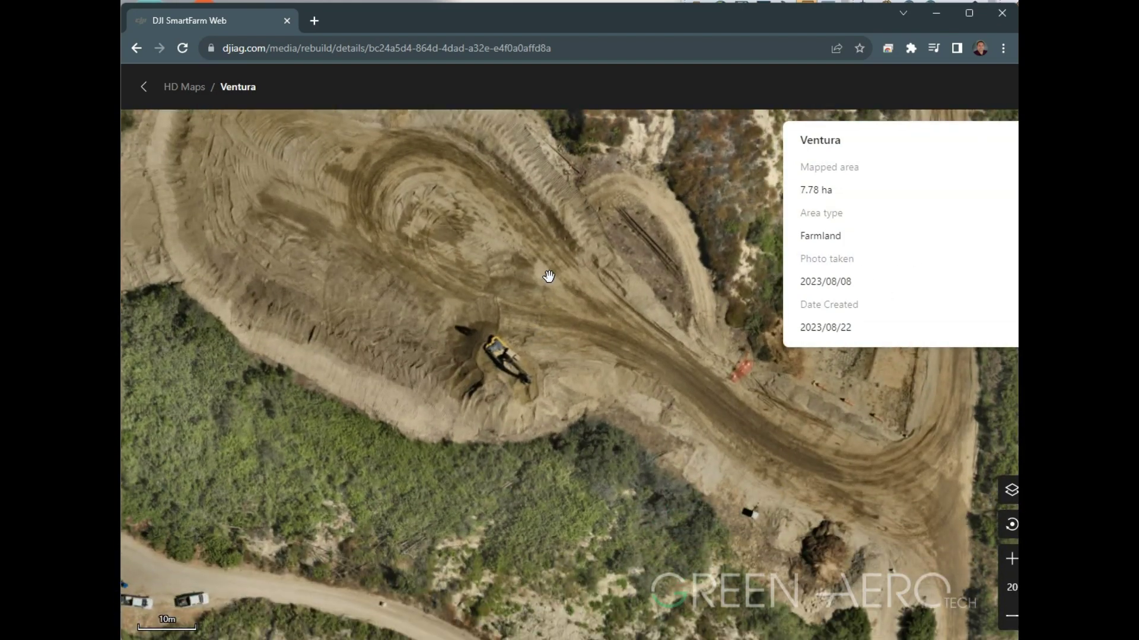
pyautogui.moveTo(548, 276); pyautogui.dragTo(549, 376)
pyautogui.scroll(-1, 550, 377)
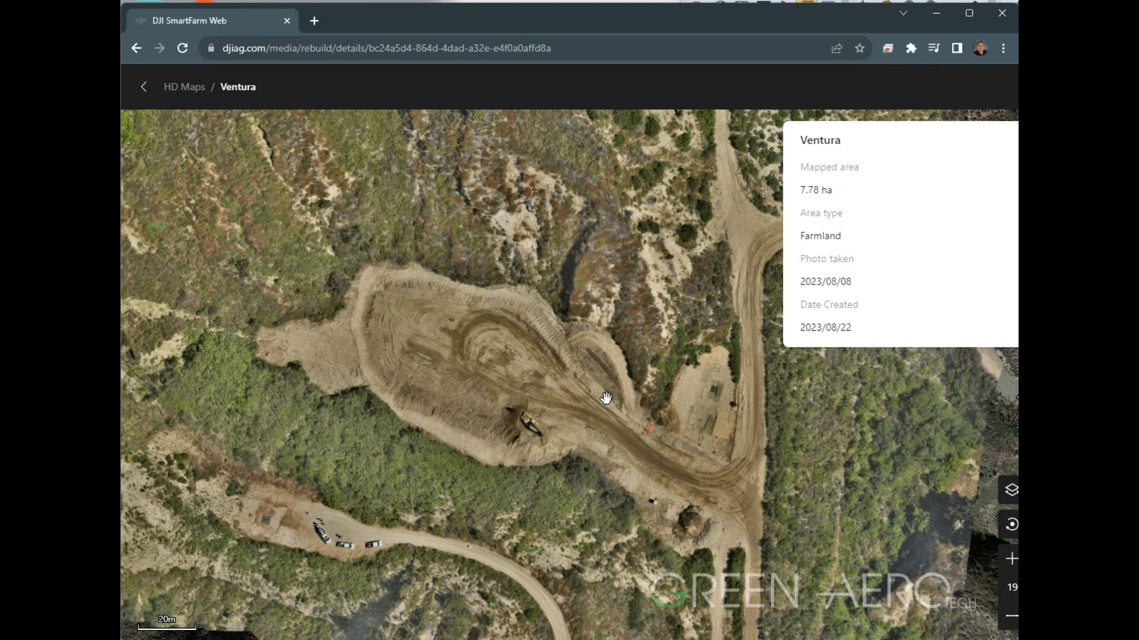
pyautogui.moveTo(606, 398); pyautogui.dragTo(626, 356)
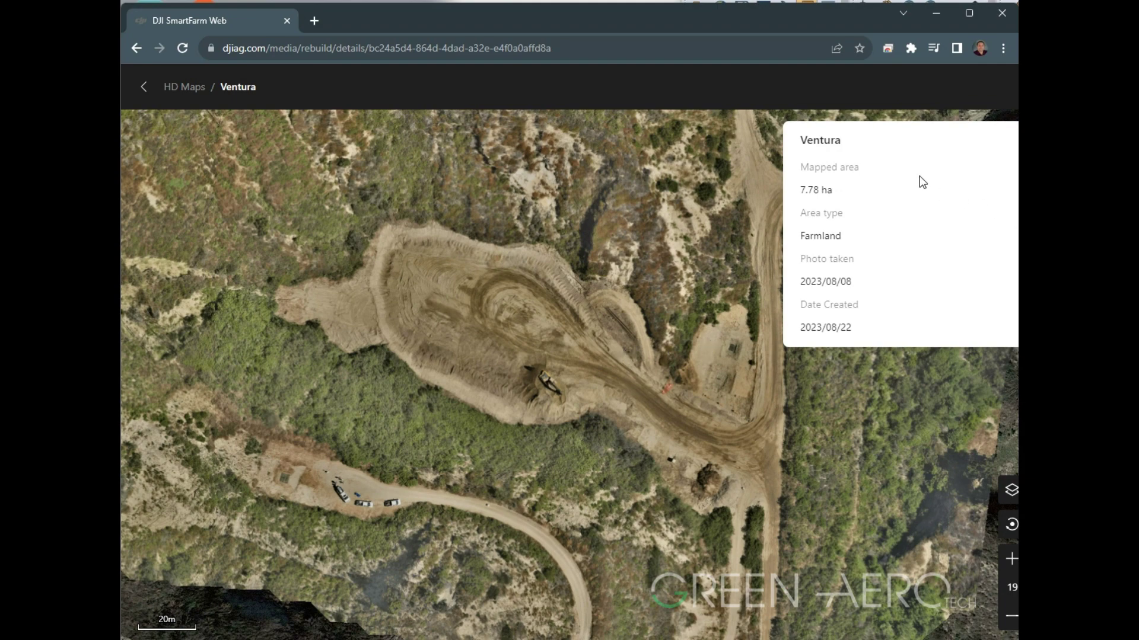
pyautogui.scroll(2, 674, 398)
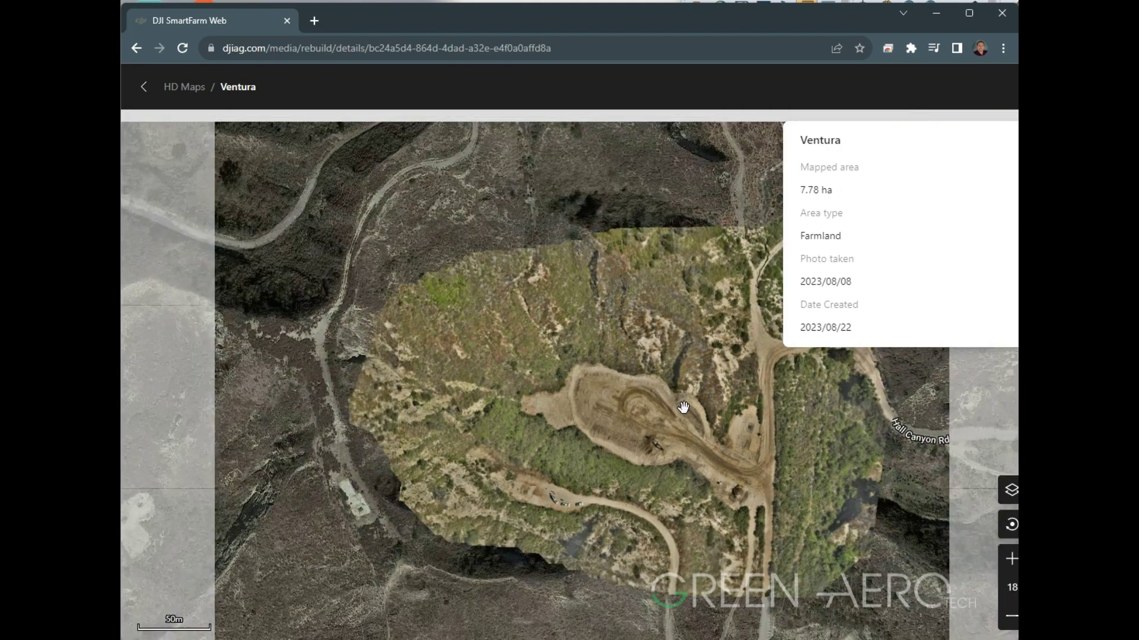